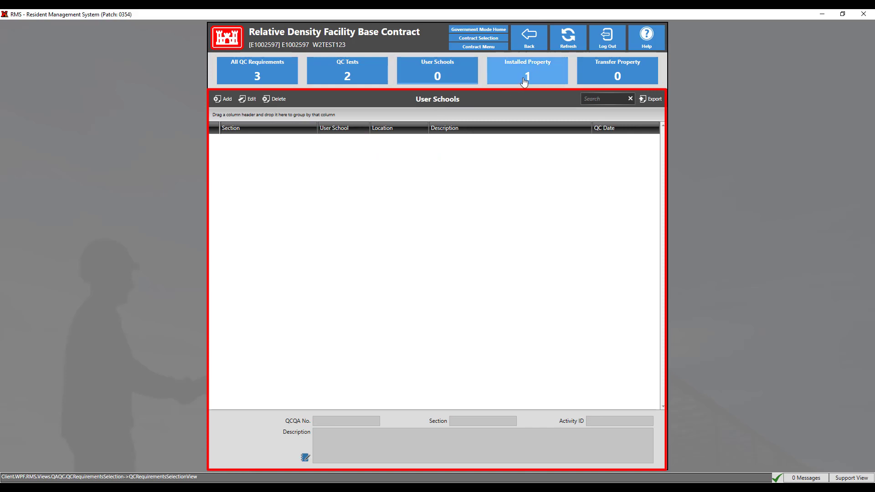
# Step: Review the installed property, transfer property and QC test lists, ending on the list of all QC requirements
pyautogui.click(525, 81)
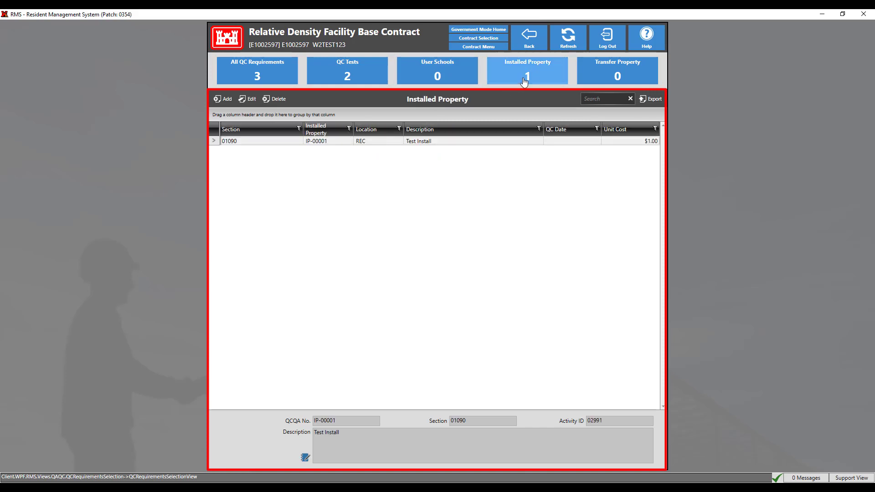
pyautogui.click(618, 81)
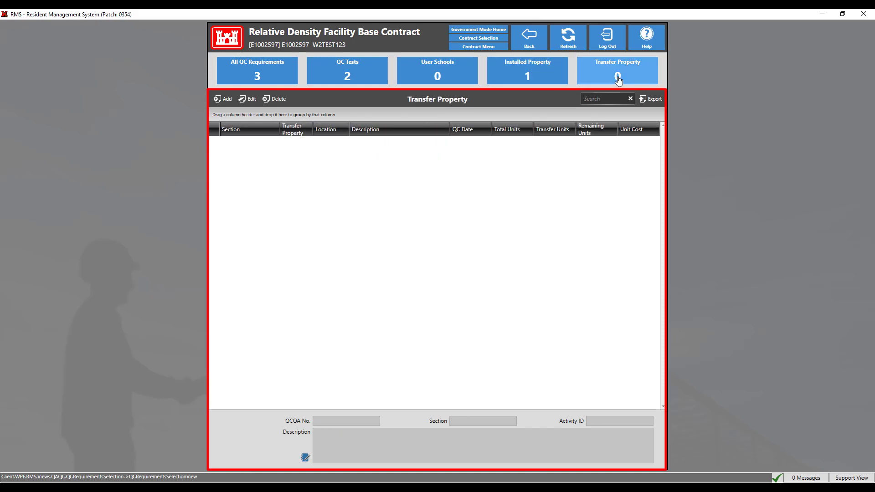
pyautogui.click(370, 73)
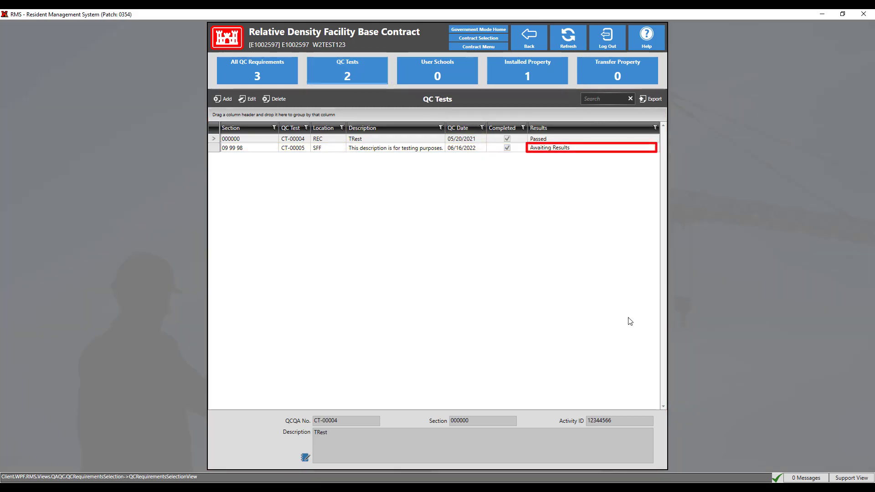
pyautogui.click(269, 74)
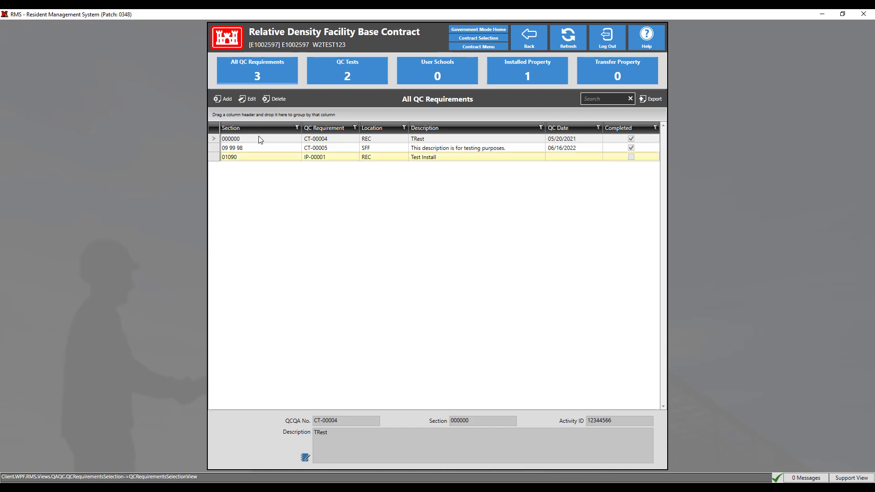
# Step: Add a user school requirement and assign it specification section 09 99 98 - Isopropyl Insert
pyautogui.click(224, 100)
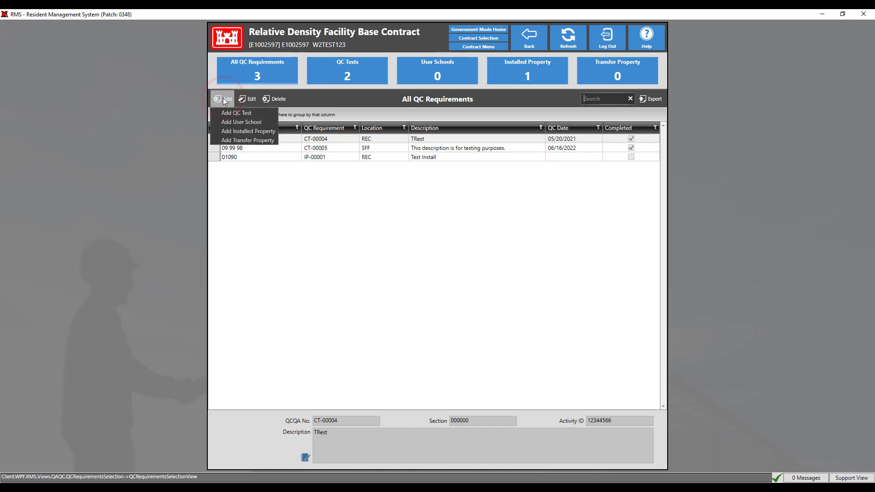
pyautogui.click(250, 123)
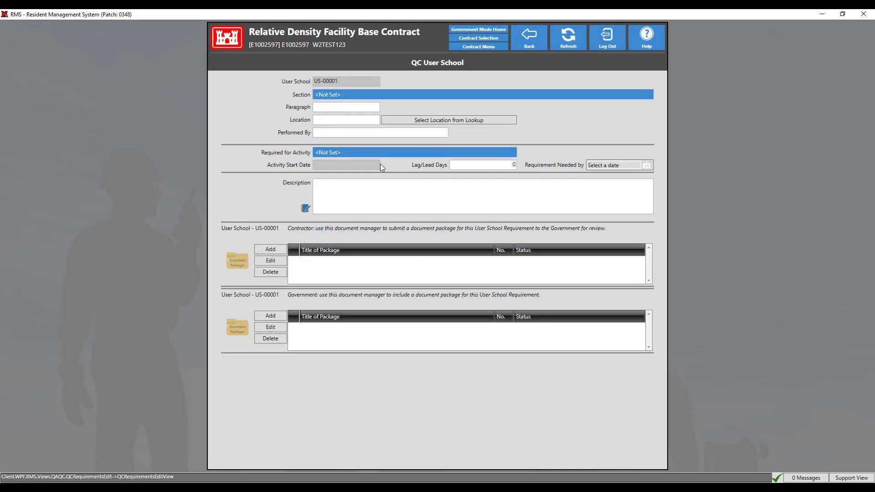
pyautogui.click(403, 97)
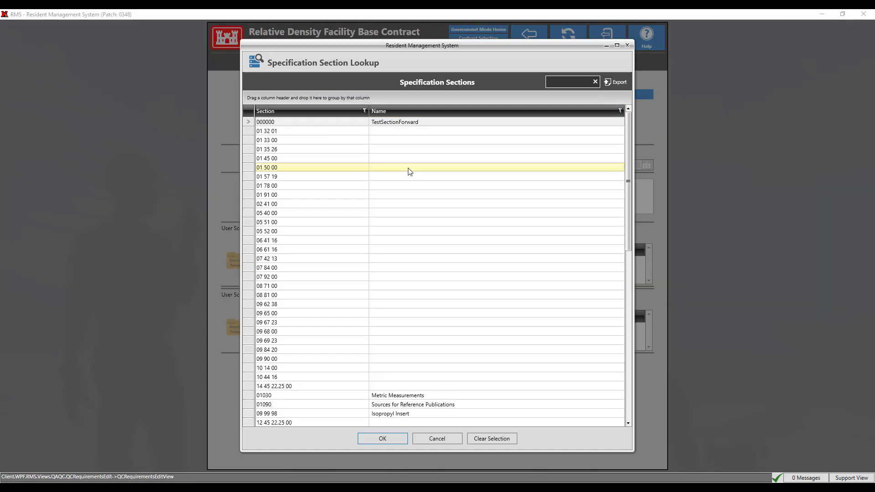
pyautogui.click(389, 414)
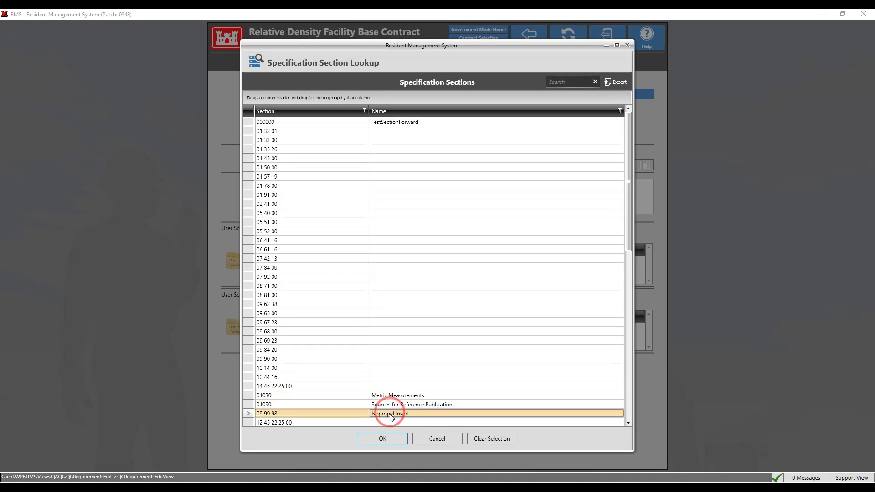
pyautogui.click(381, 438)
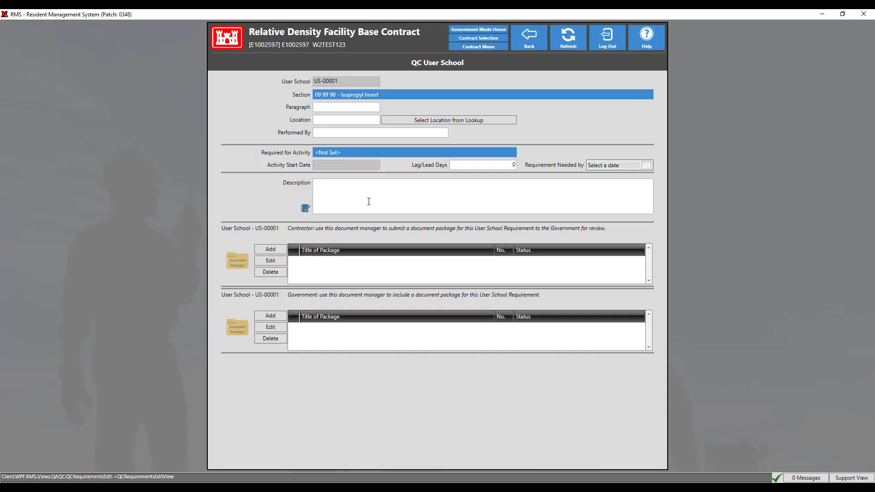
# Step: Set the user school's paragraph to 22 and its location to the existing location REC
pyautogui.click(336, 108)
pyautogui.write('22')
pyautogui.click(398, 121)
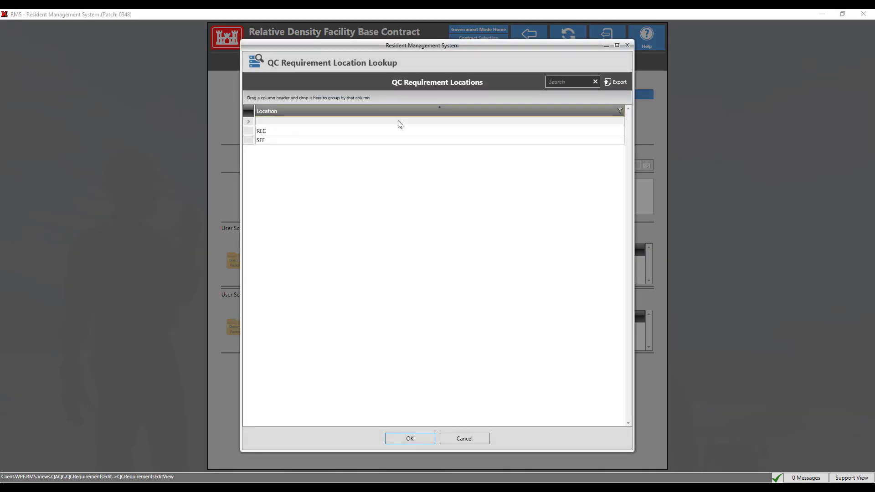
pyautogui.click(378, 132)
pyautogui.click(421, 439)
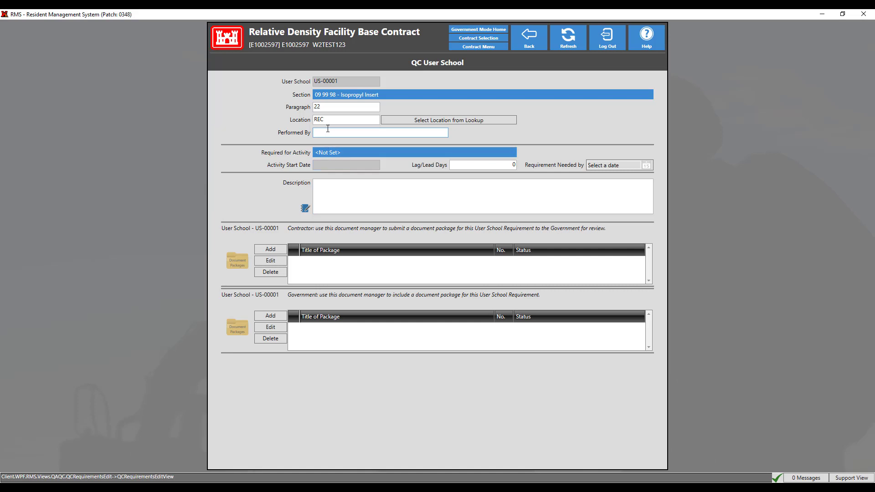
# Step: Enter Test User as the performer and set the required activity to 12344566 - Winner C
pyautogui.write('Test User')
pyautogui.click(540, 143)
pyautogui.click(500, 157)
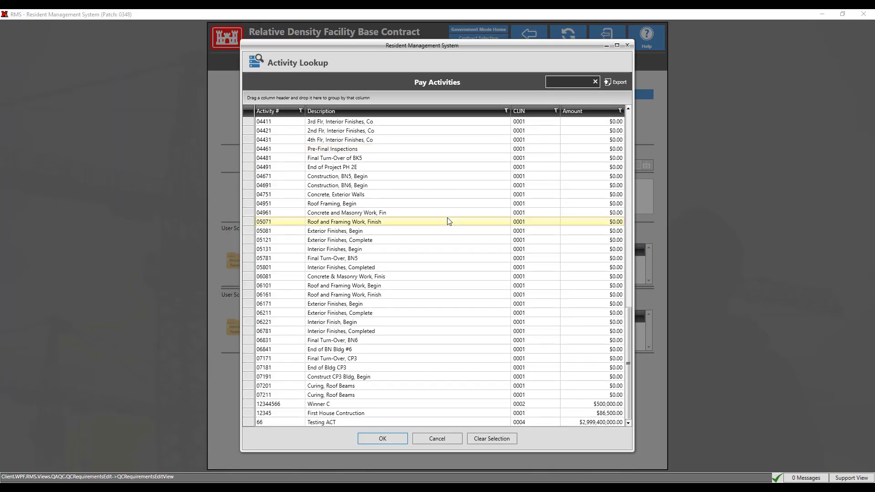
pyautogui.click(387, 404)
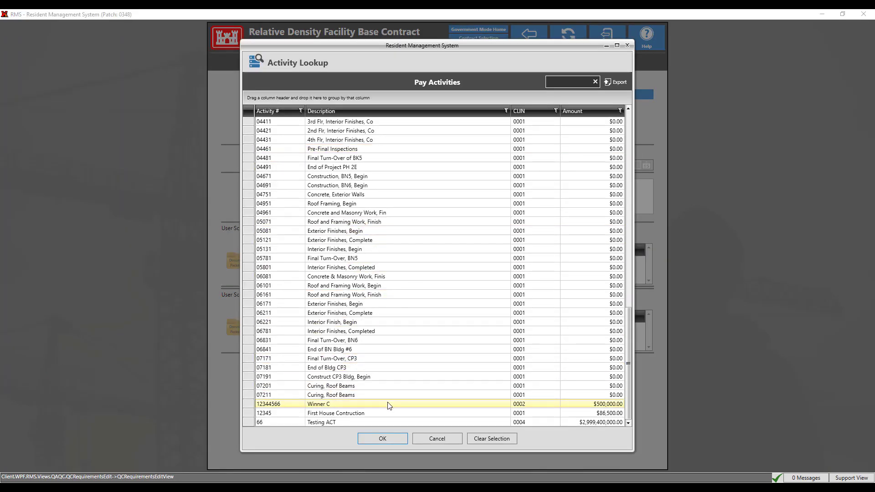
pyautogui.click(375, 439)
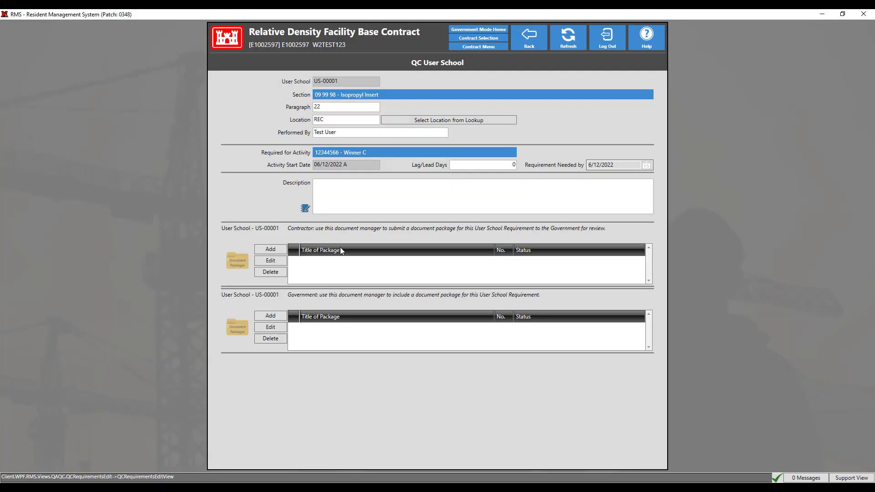
# Step: Enter the description "This is a test description. Enter all important information in this box" and select the new entry in the requirements list
pyautogui.click(346, 201)
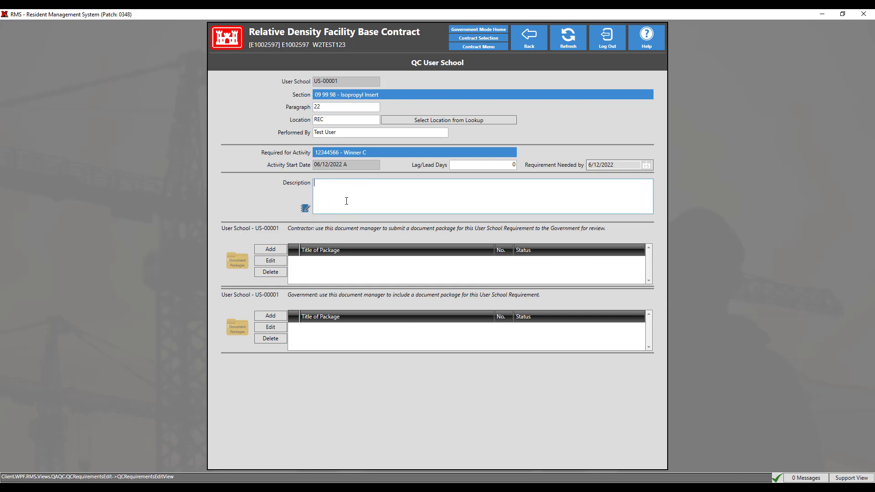
pyautogui.write('This is a test description. Enter all important information in this box')
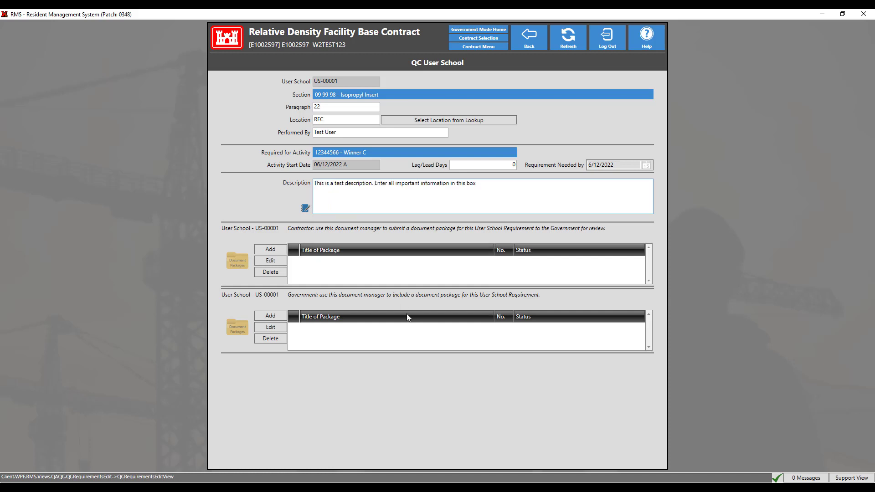
pyautogui.click(422, 366)
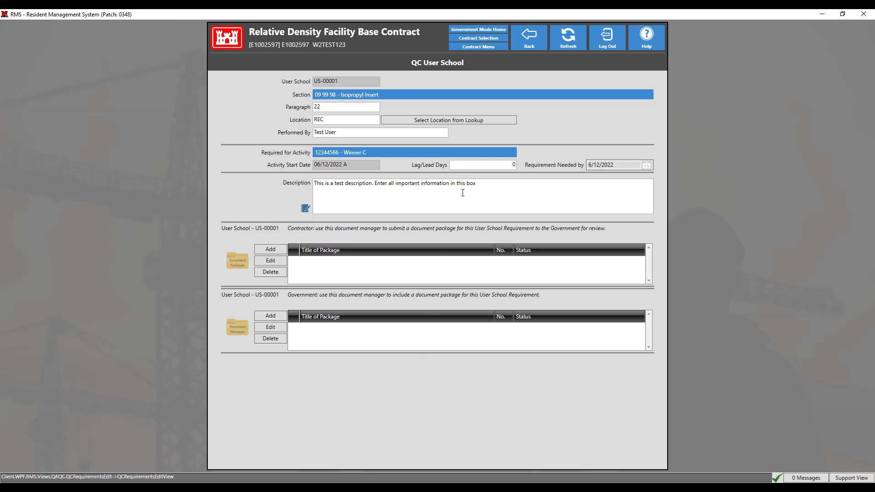
pyautogui.click(520, 46)
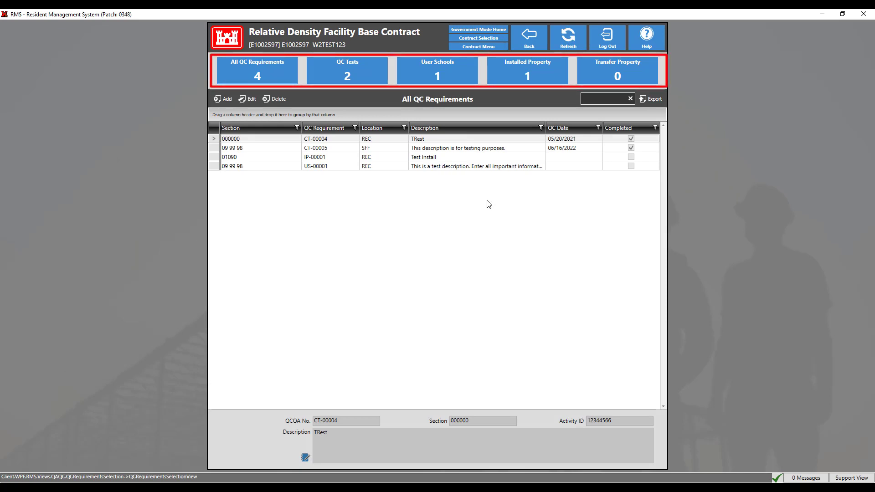
pyautogui.click(487, 167)
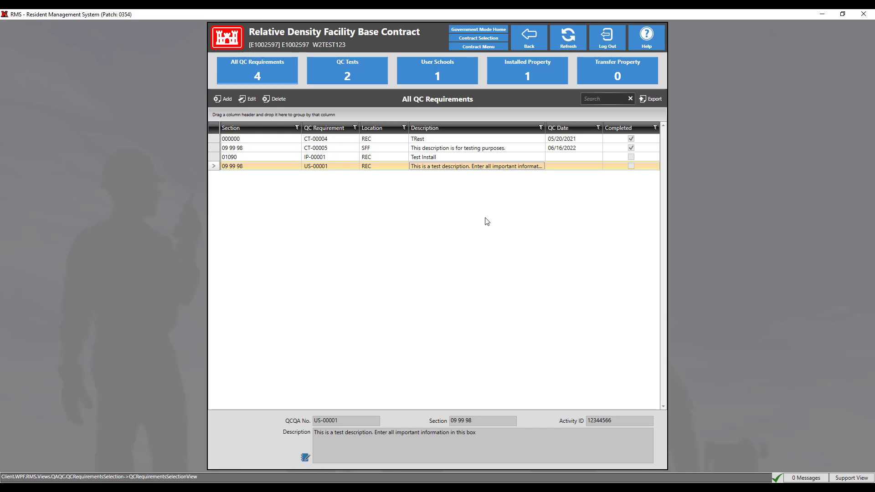
# Step: Examine the contract's QA/QC summary for all, completed, not completed and QA concurred QC requirements
pyautogui.click(478, 46)
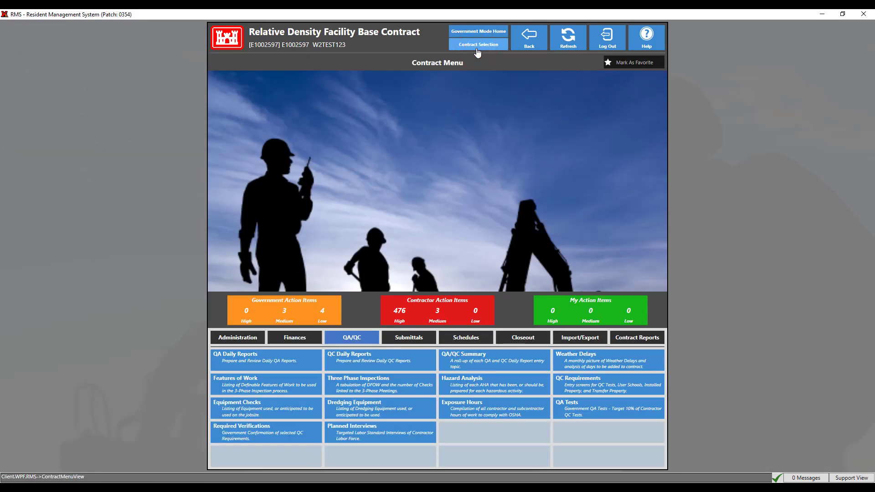
pyautogui.click(455, 360)
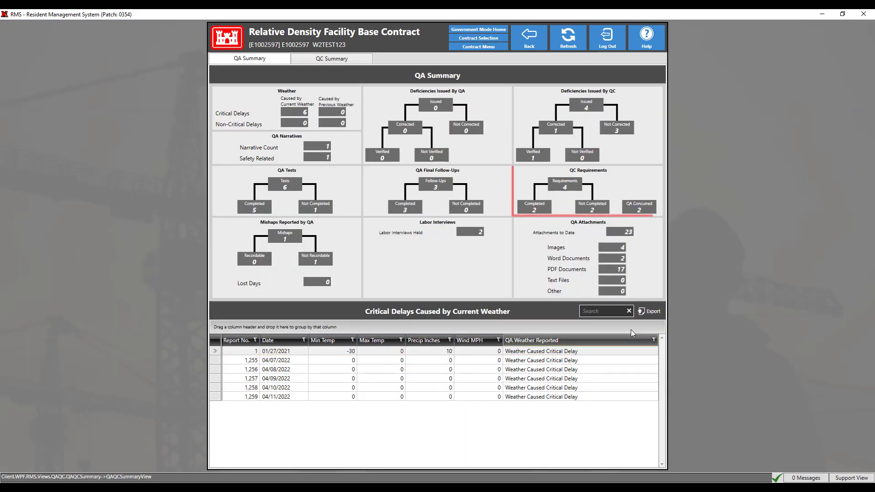
pyautogui.click(558, 181)
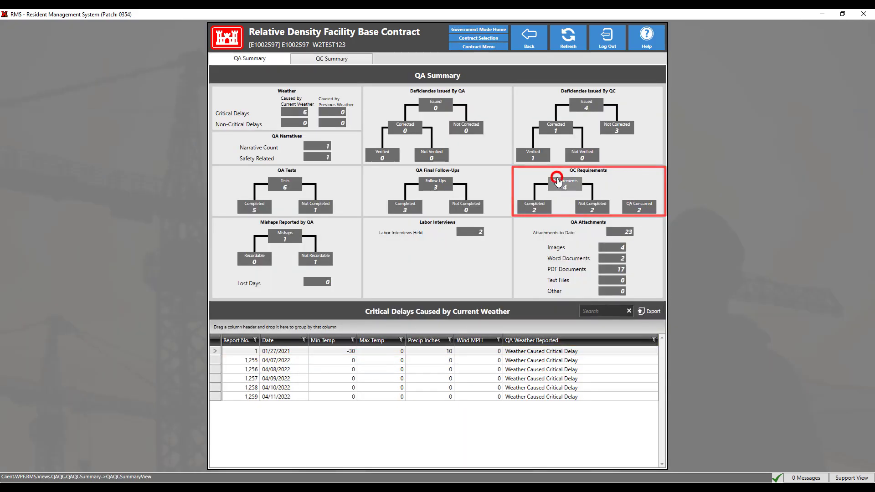
pyautogui.click(534, 207)
pyautogui.click(592, 208)
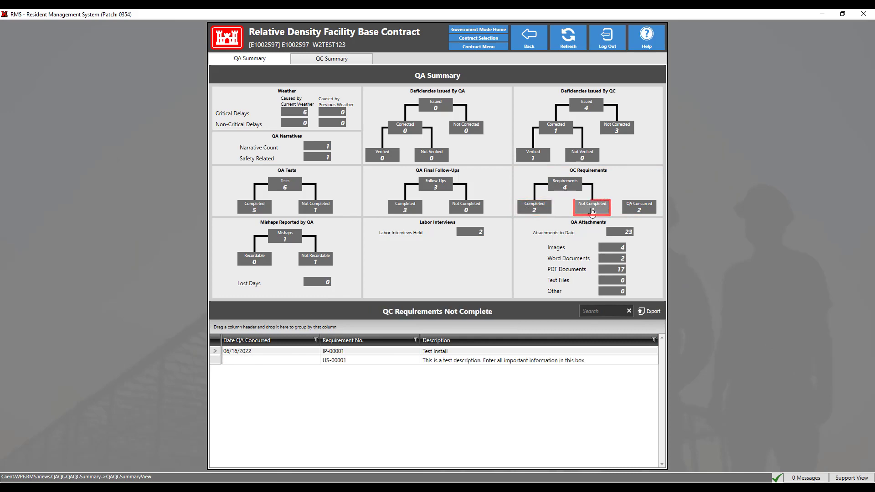
pyautogui.click(647, 211)
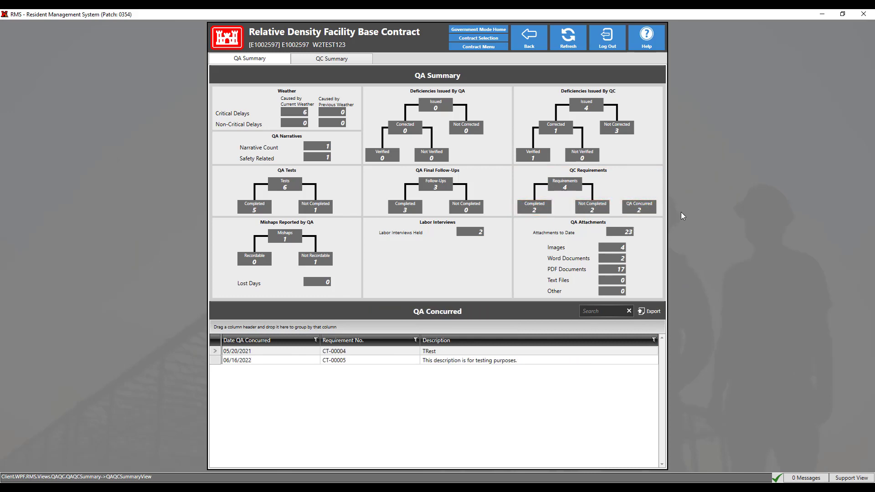